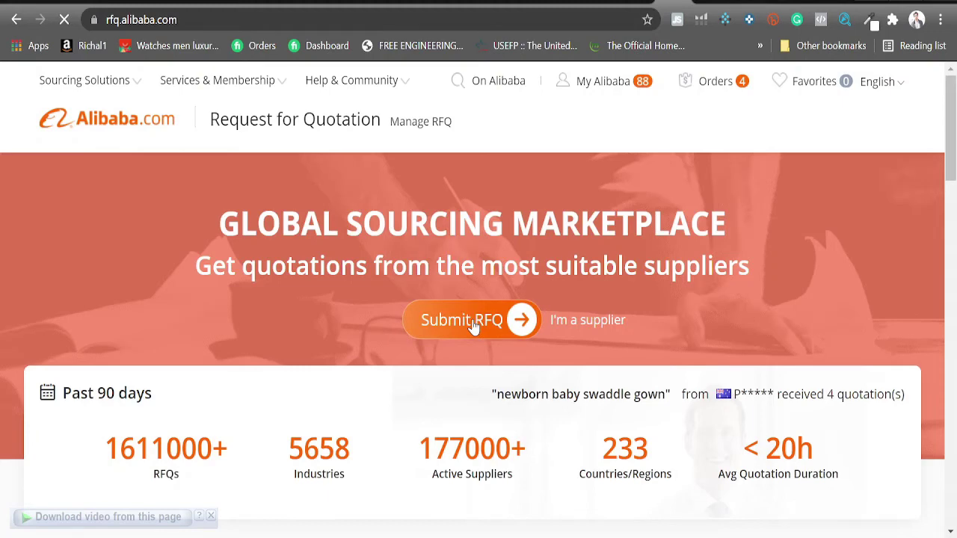
# - Start a new request for quotation and enter "bamboo steamer" as the product name
pyautogui.click(473, 326)
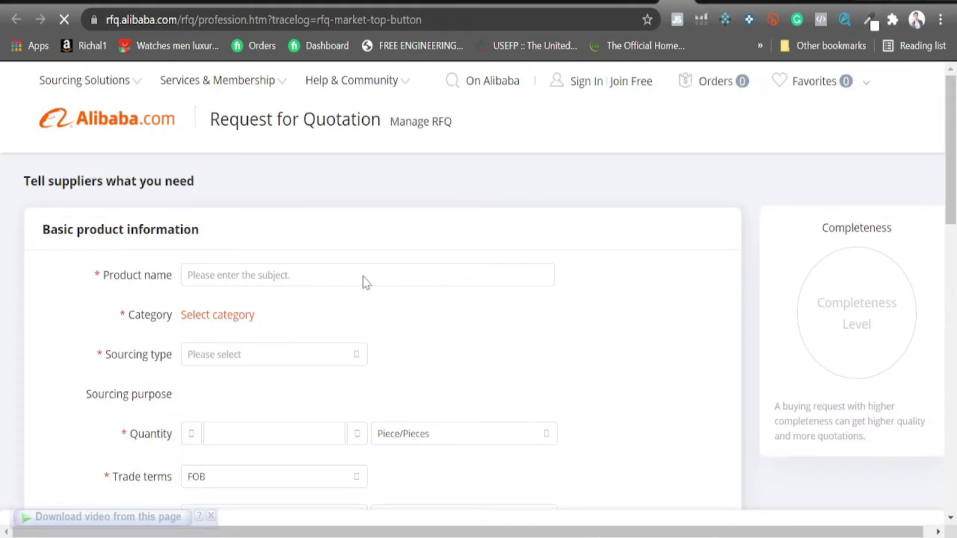
pyautogui.click(296, 281)
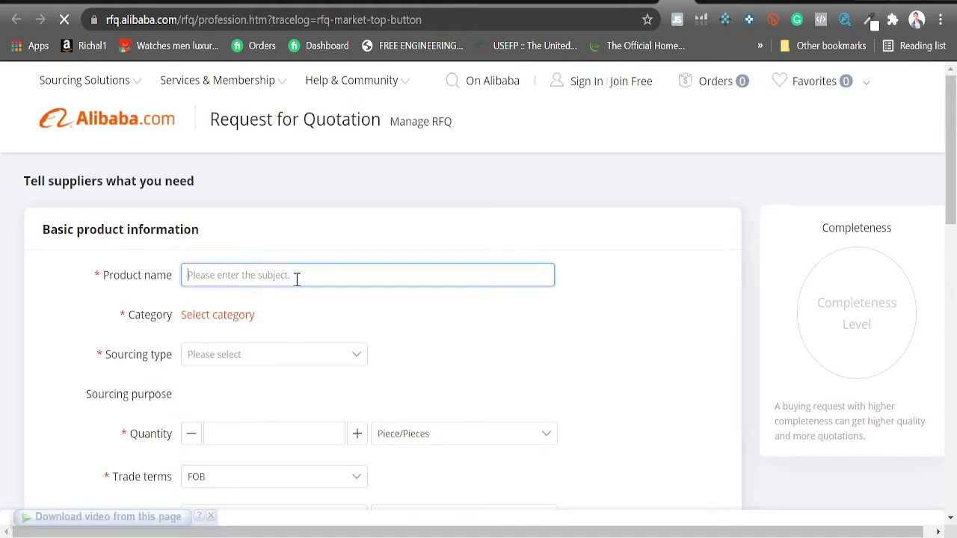
pyautogui.write('bamboo steamer')
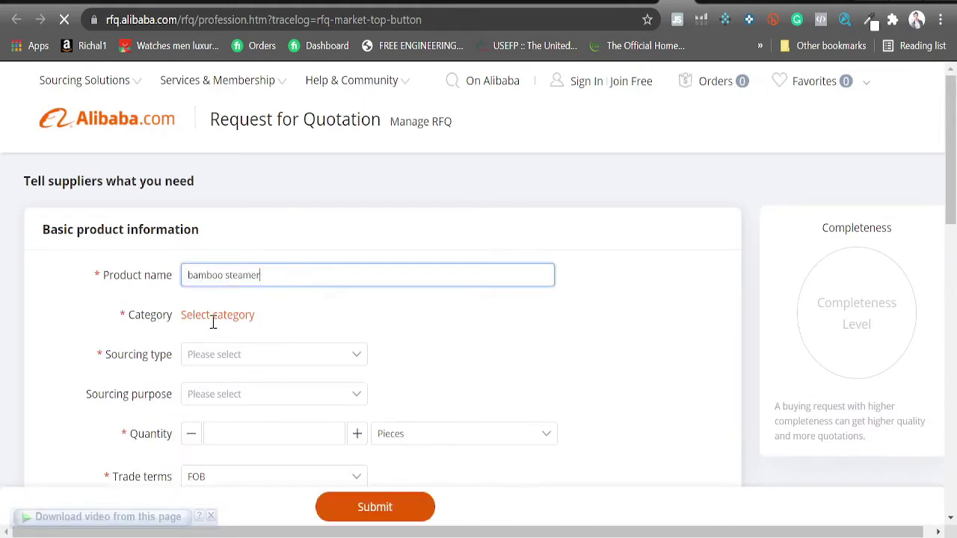
# - Set the product category to the suggested Home & Garden >> Kitchen & Tabletop >> Cookware >> Steamers
pyautogui.scroll(-1, 222, 325)
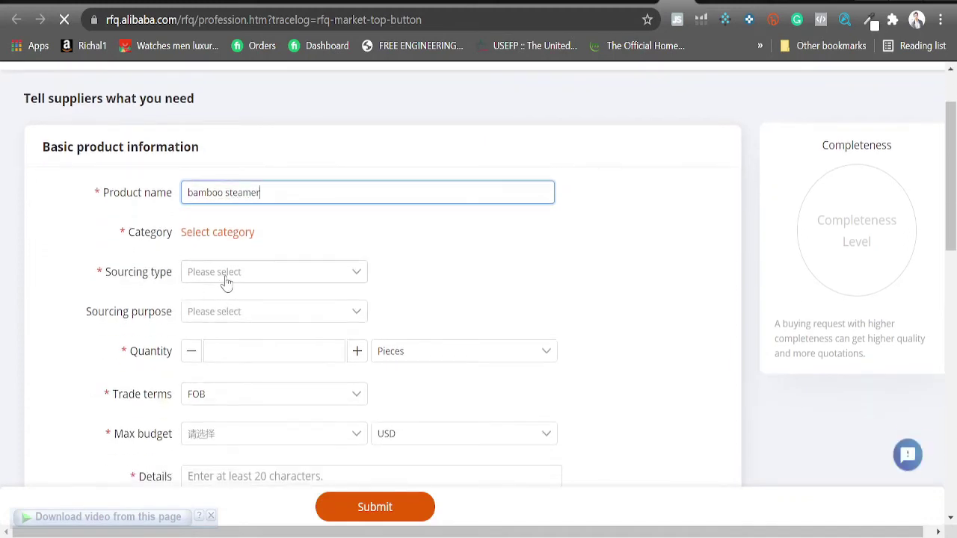
pyautogui.click(226, 283)
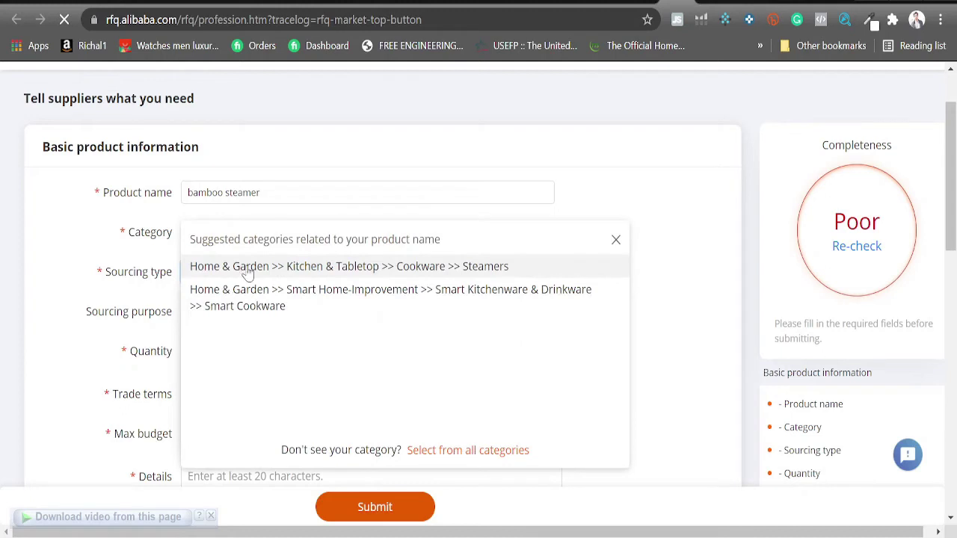
pyautogui.click(246, 269)
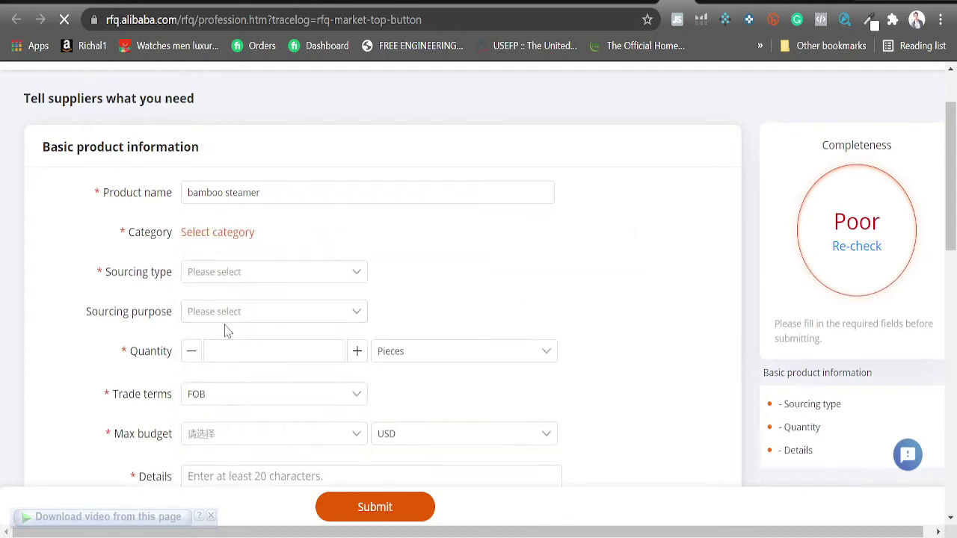
# - Review the sourcing purpose options, the quantity field and the available trade terms, including the DDP explanation, without changing them
pyautogui.click(230, 322)
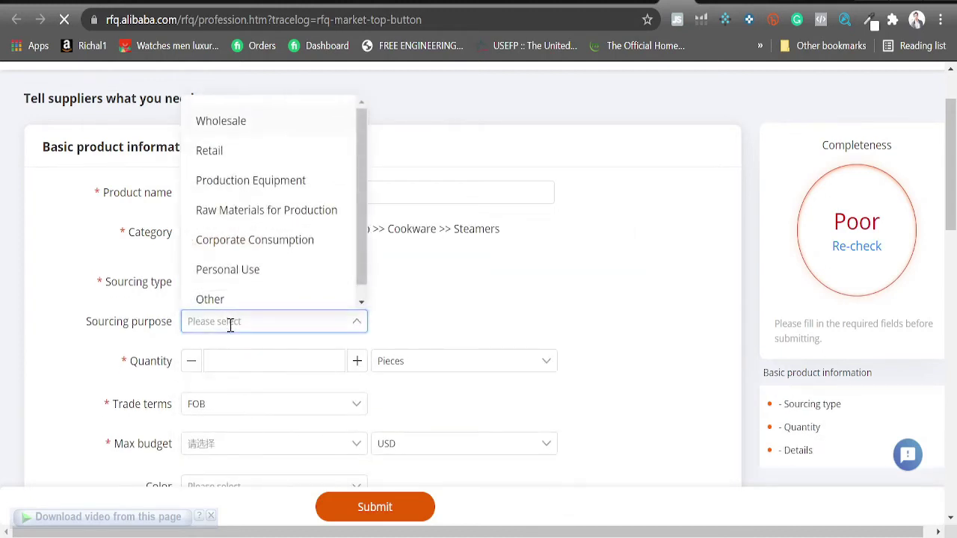
pyautogui.scroll(-1, 230, 322)
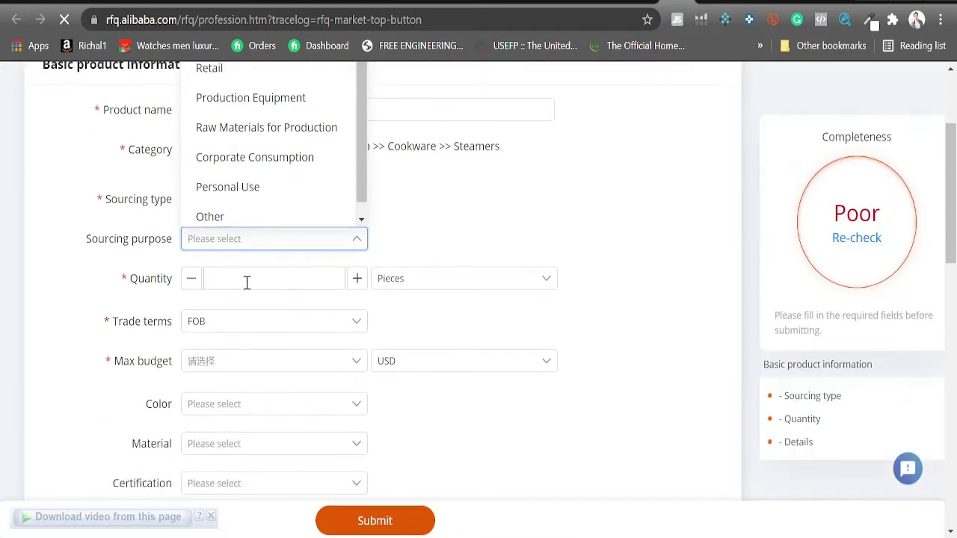
pyautogui.click(247, 279)
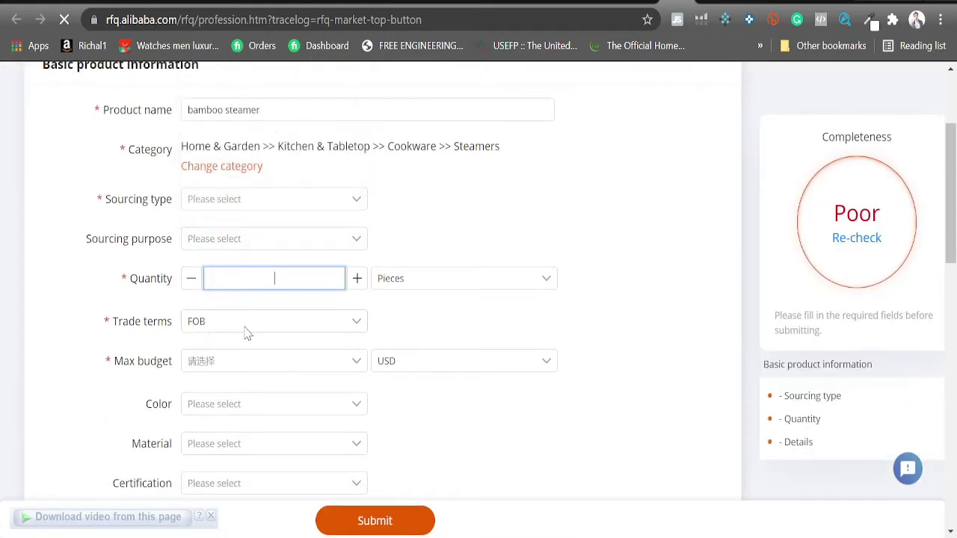
pyautogui.click(245, 326)
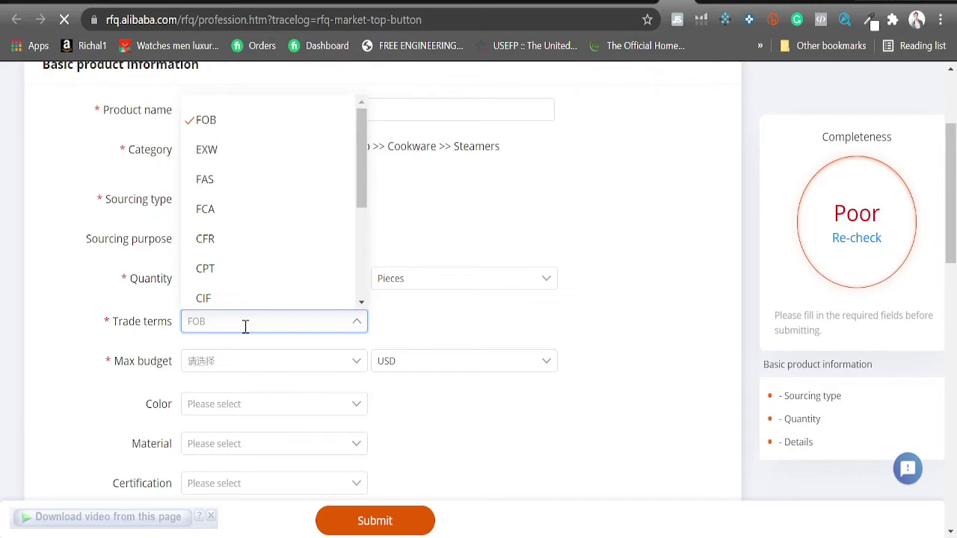
pyautogui.moveTo(224, 153)
pyautogui.moveTo(362, 203); pyautogui.dragTo(367, 305)
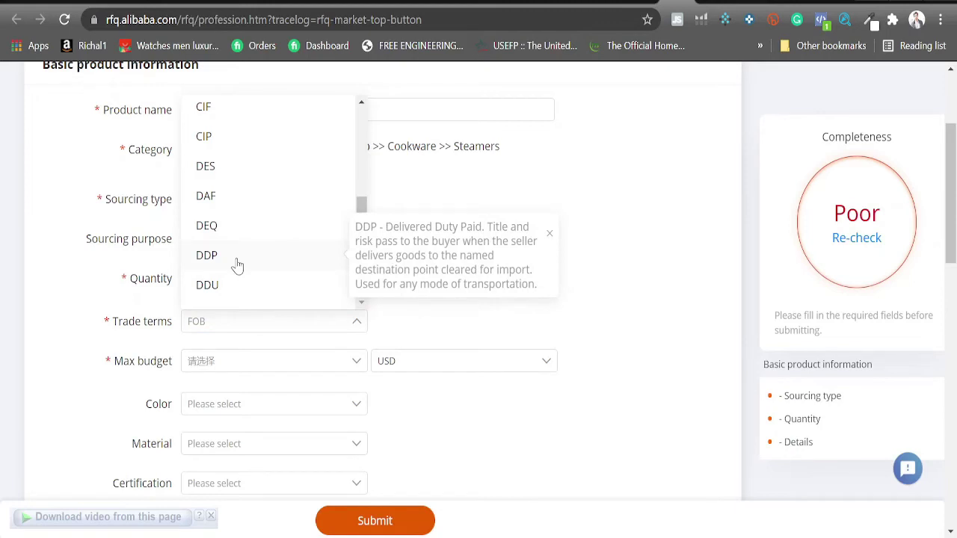
pyautogui.click(72, 364)
# - Review the remaining request fields, from color, material and certification to the details text and attachments
pyautogui.scroll(-2, 310, 405)
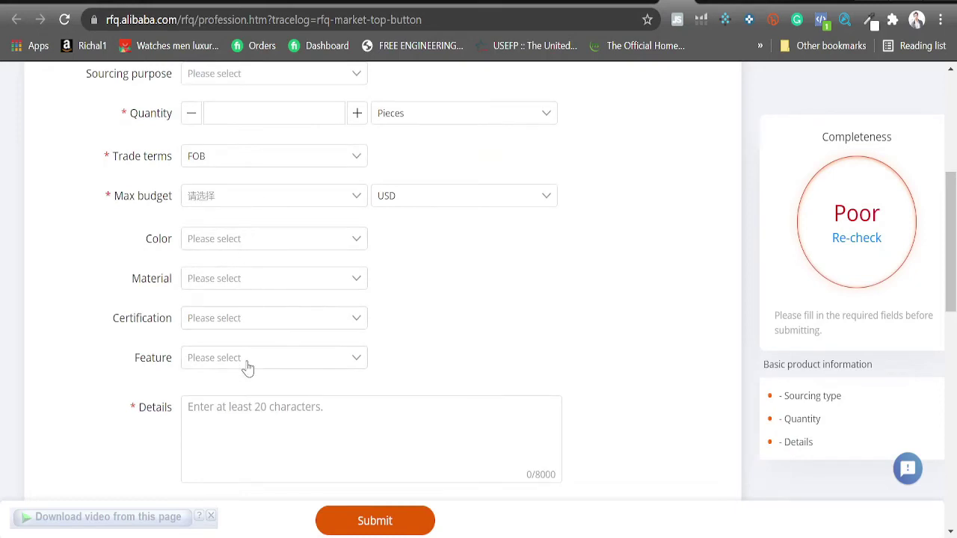
pyautogui.scroll(-1, 247, 367)
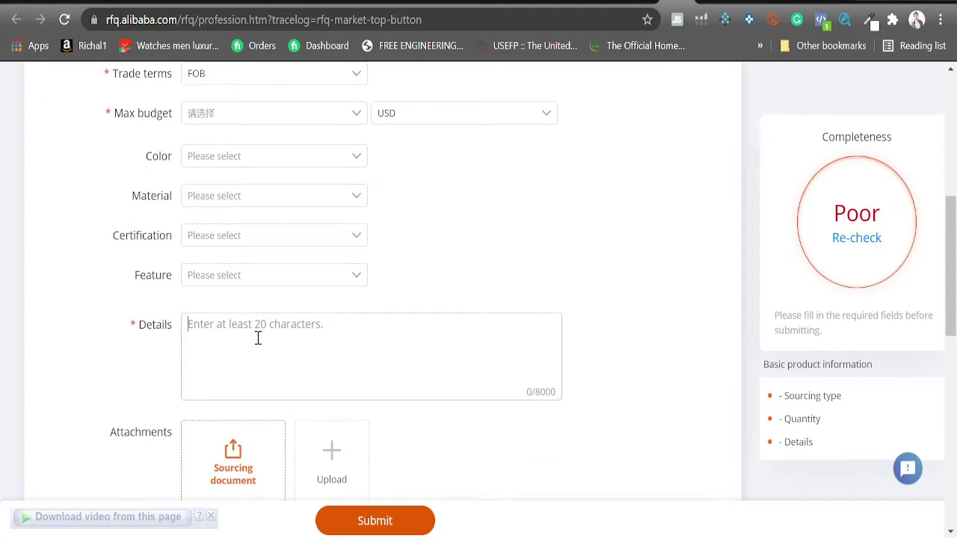
pyautogui.click(258, 337)
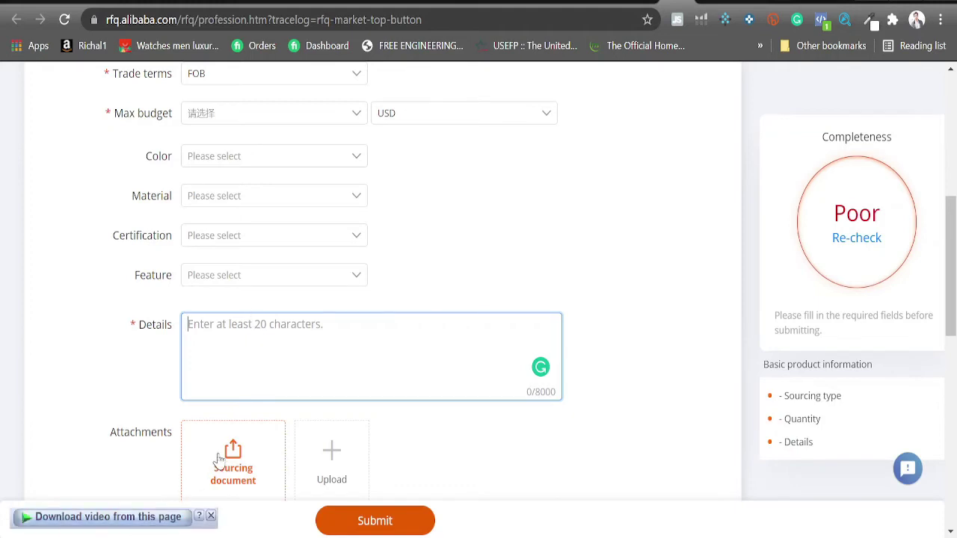
pyautogui.scroll(-2, 232, 441)
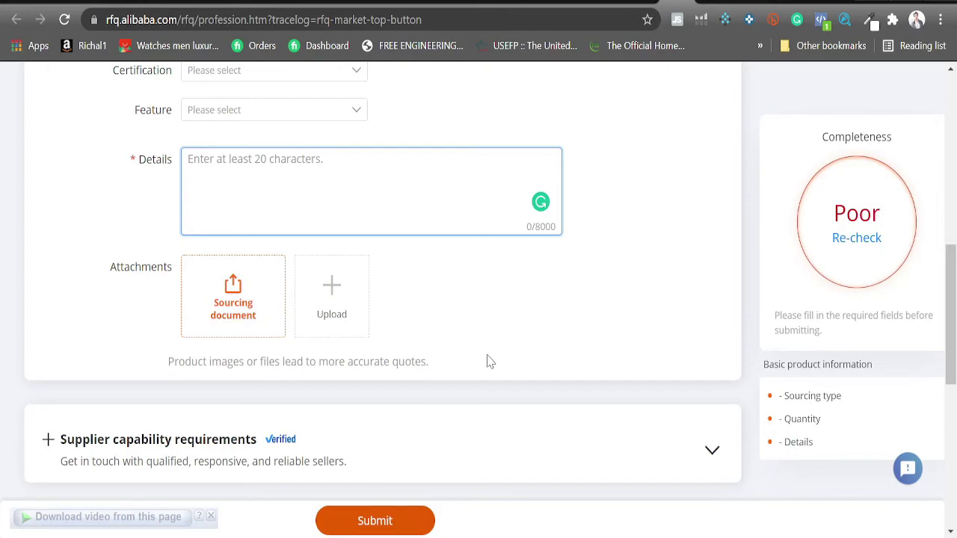
# - Search the Alibaba marketplace for bamboo steamer and filter the results to Verified Supplier and Trade Assurance
pyautogui.click(736, 2)
pyautogui.click(598, 101)
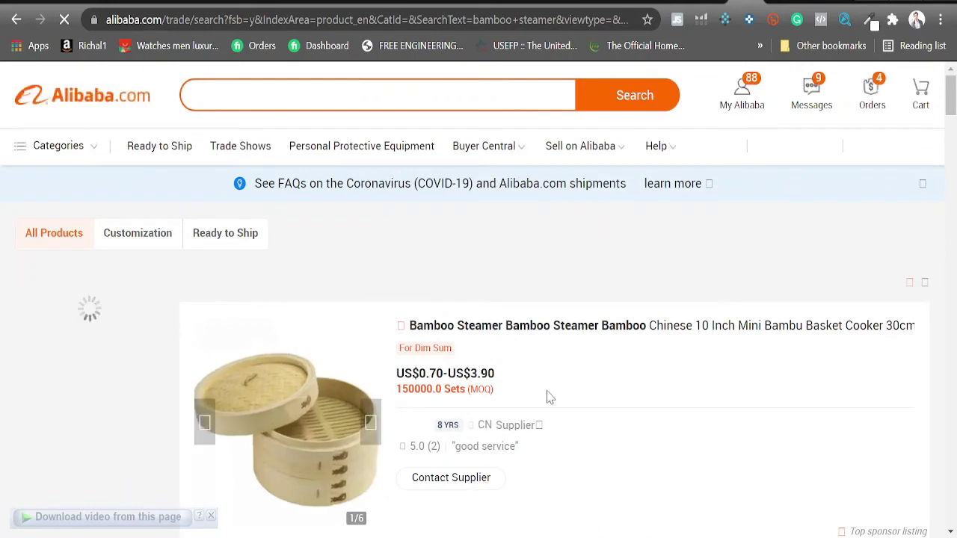
pyautogui.scroll(-1, 513, 331)
pyautogui.scroll(-1, 525, 340)
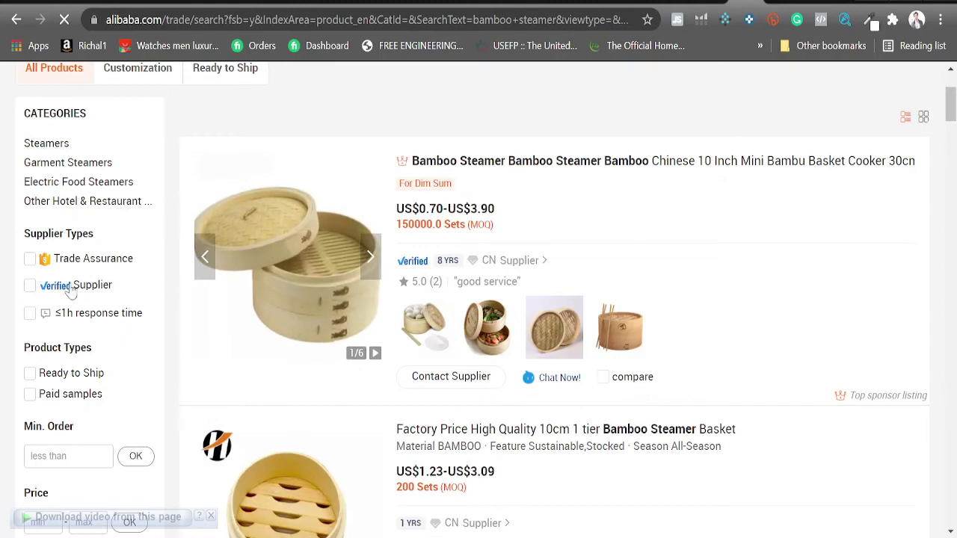
pyautogui.click(27, 293)
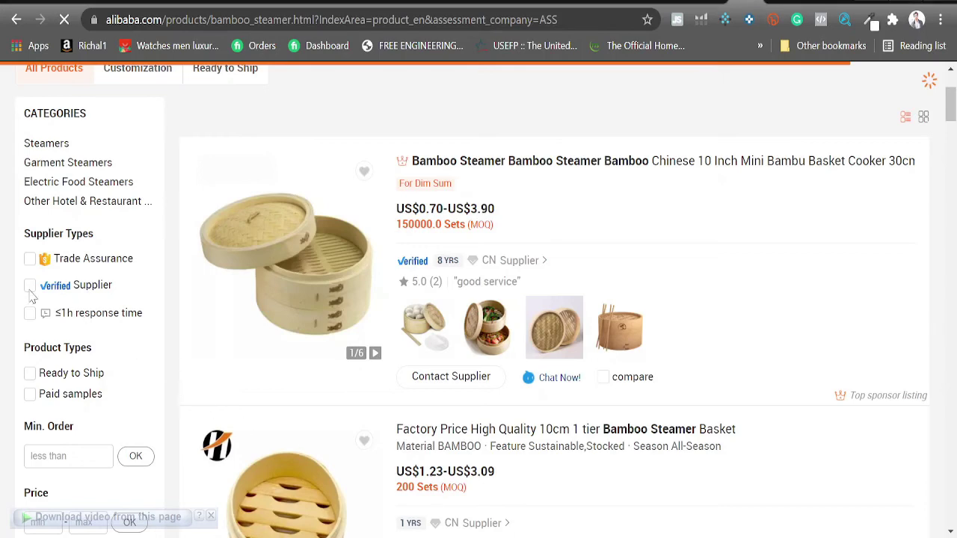
pyautogui.scroll(-3, 52, 247)
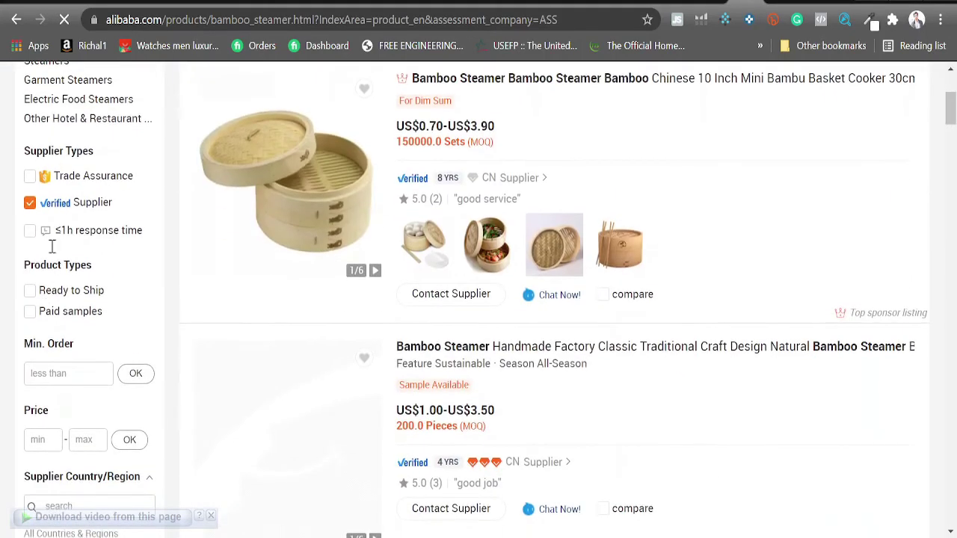
pyautogui.click(30, 177)
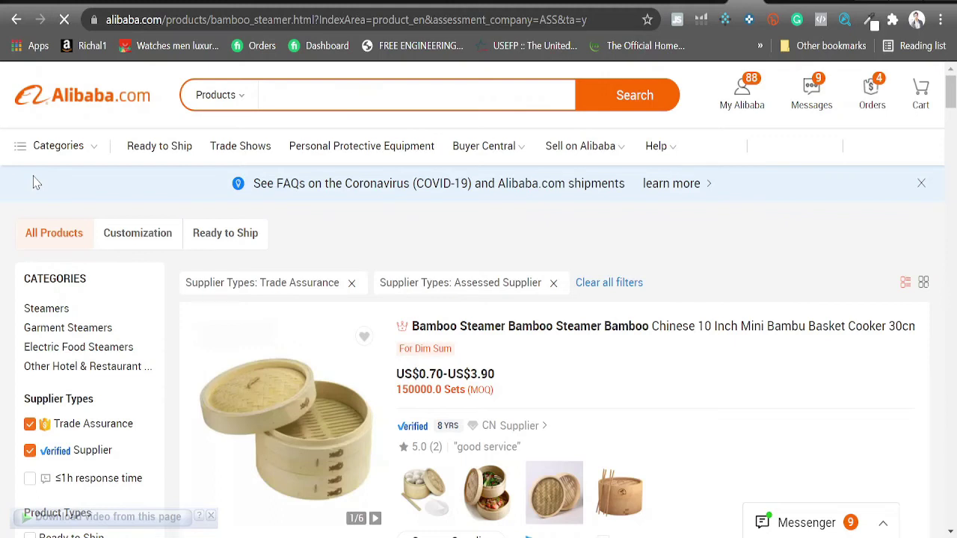
# - Examine the first filtered listings for supplier years, ratings, reviews and verified supplier details
pyautogui.scroll(-3, 385, 260)
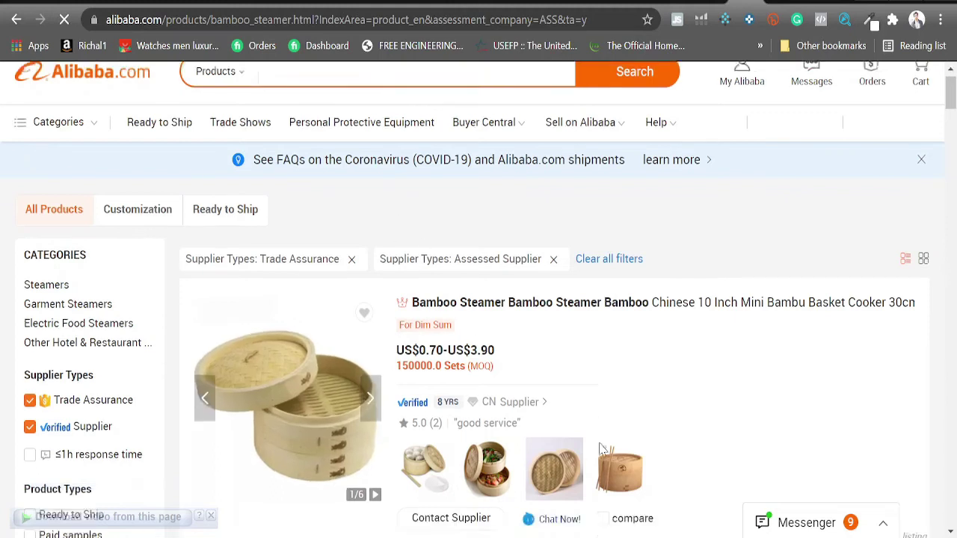
pyautogui.scroll(-2, 516, 281)
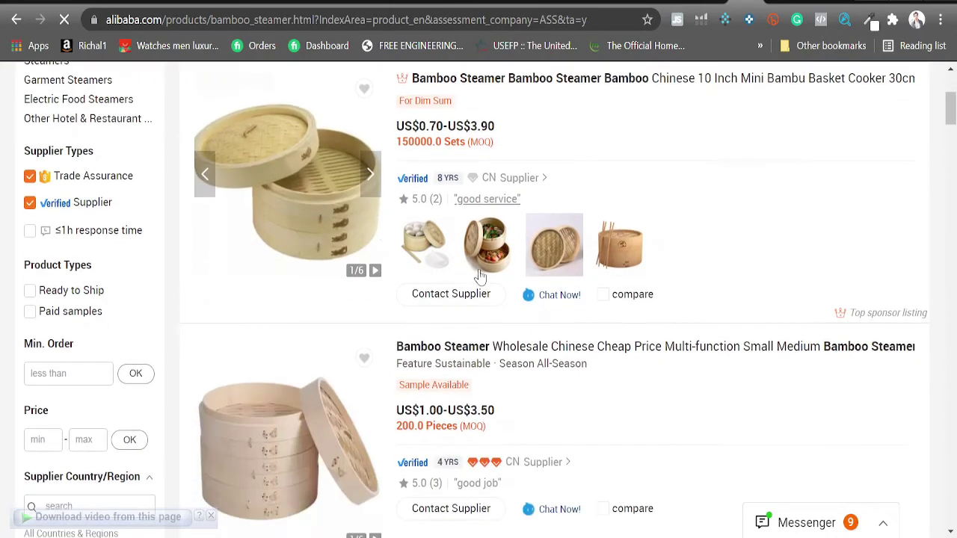
pyautogui.scroll(-3, 523, 195)
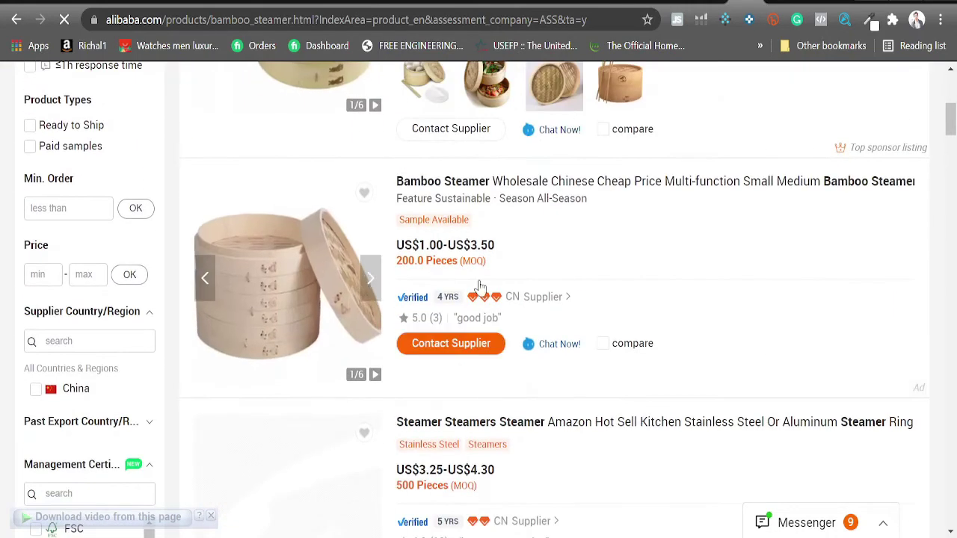
pyautogui.moveTo(446, 312)
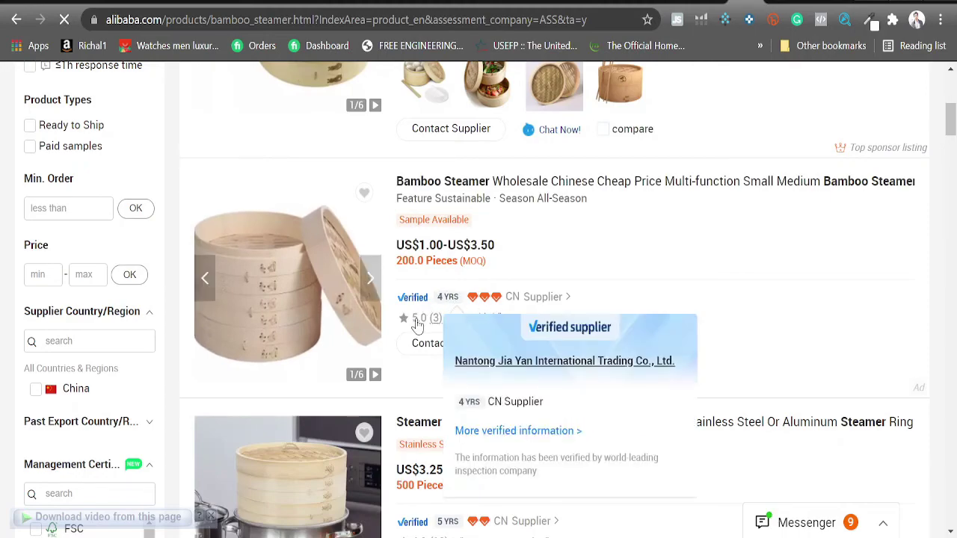
pyautogui.scroll(4, 478, 310)
pyautogui.scroll(-3, 448, 307)
pyautogui.scroll(-1, 459, 297)
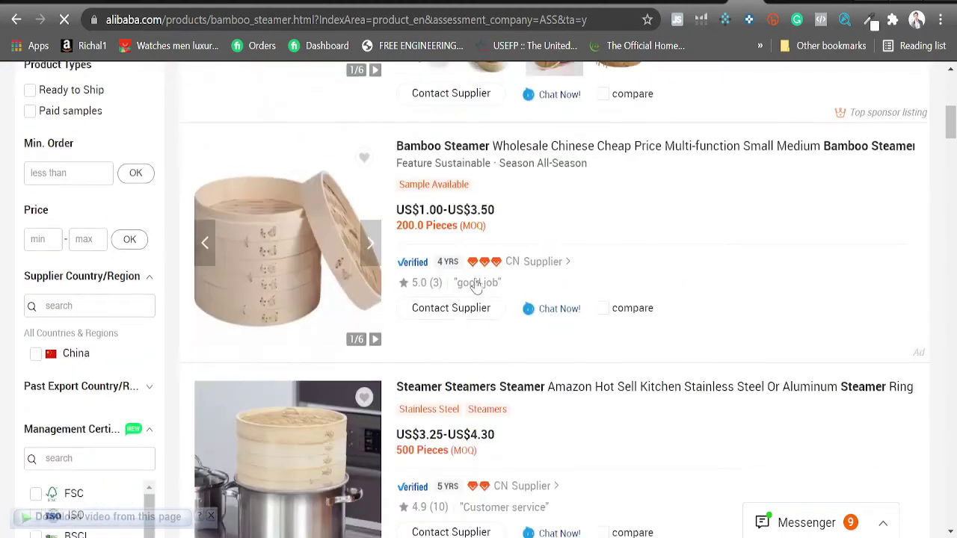
pyautogui.scroll(-2, 503, 293)
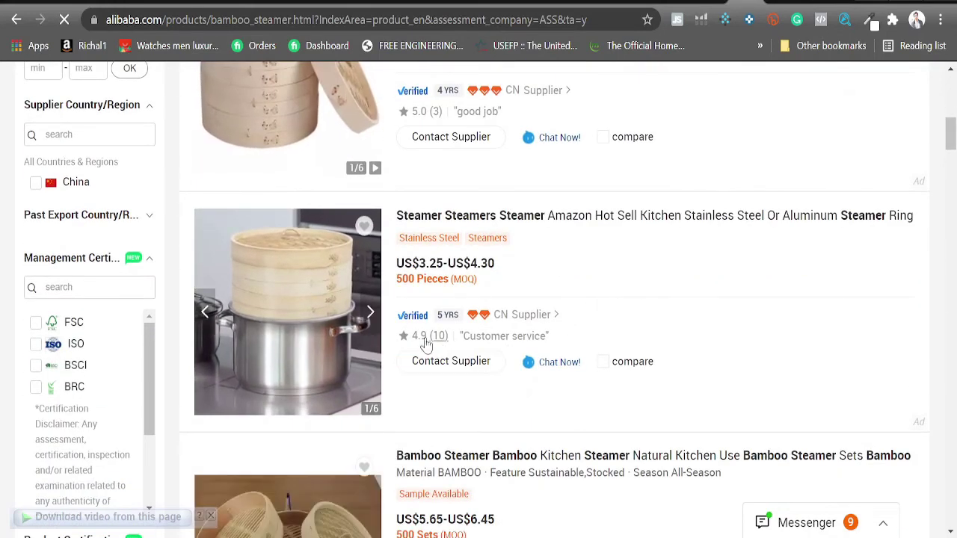
pyautogui.scroll(-1, 420, 321)
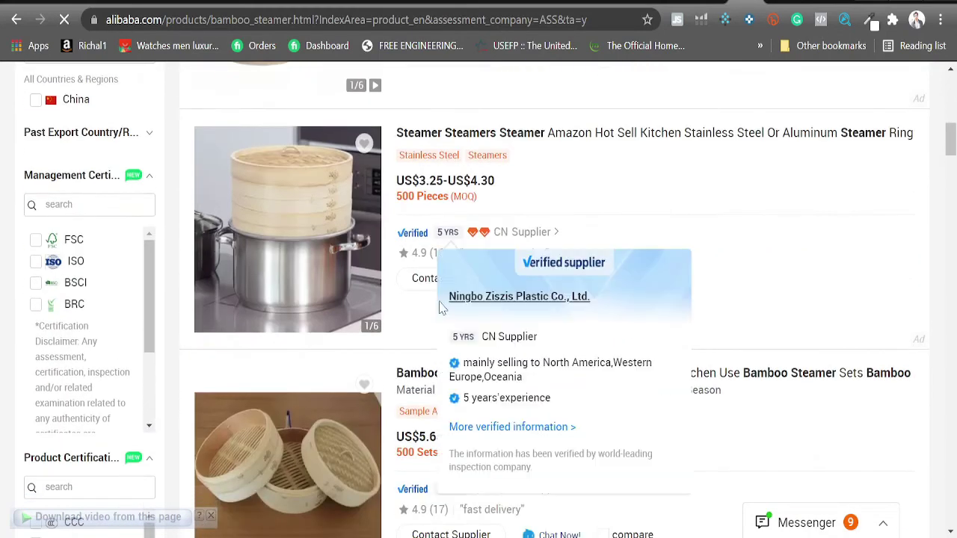
pyautogui.scroll(-7, 463, 308)
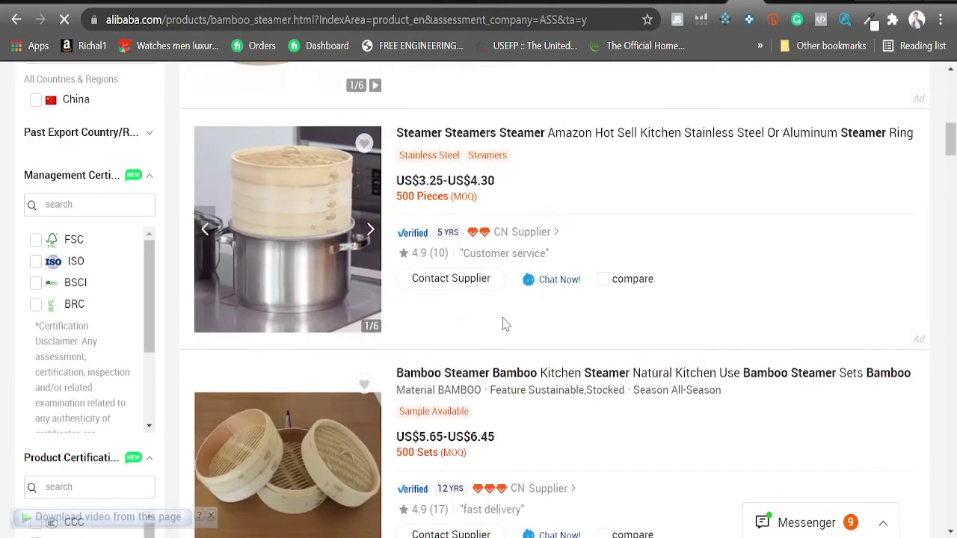
# - Examine the Bamboo Kitchen Steamer set supplier's verification, years, rating and diamond level, and compare it with neighbouring listings
pyautogui.scroll(-1, 503, 322)
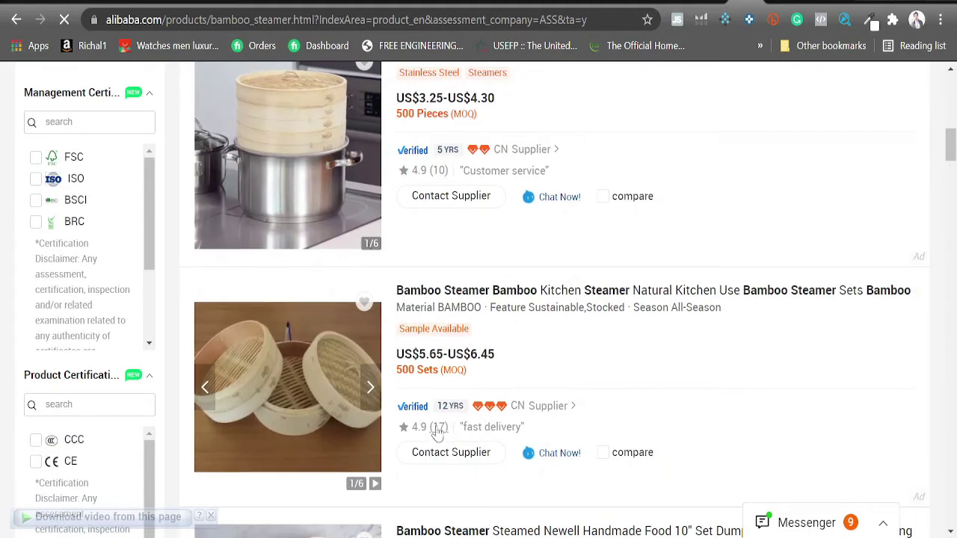
pyautogui.moveTo(460, 423)
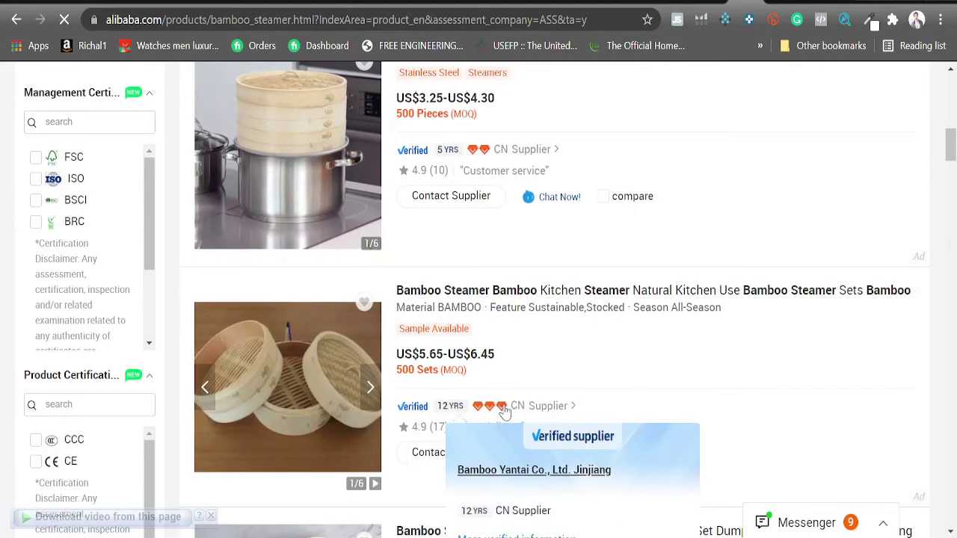
pyautogui.scroll(-4, 505, 411)
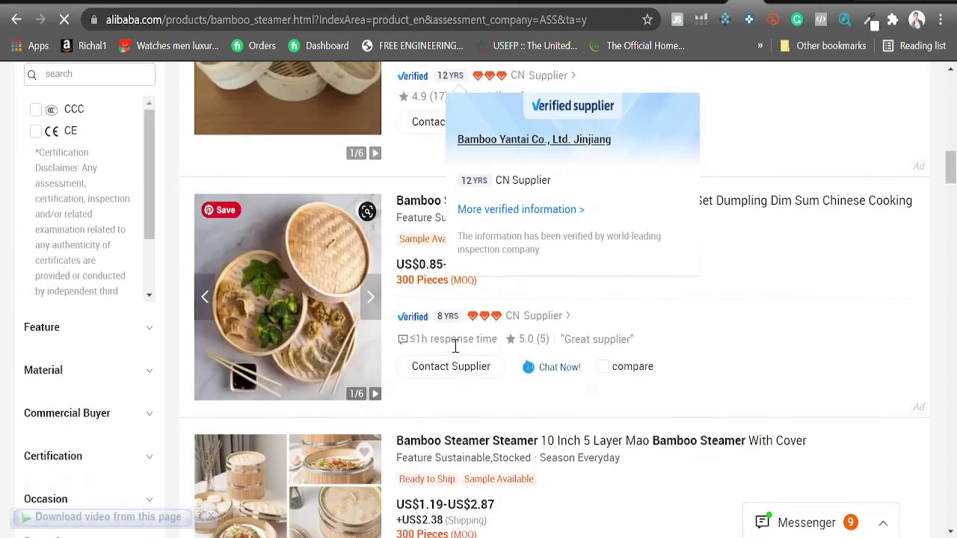
pyautogui.scroll(-9, 455, 336)
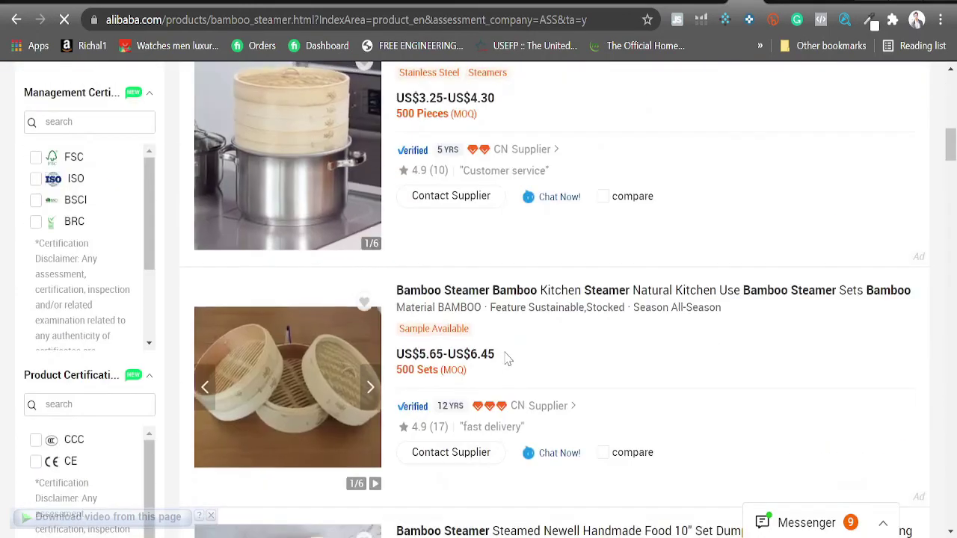
pyautogui.scroll(-1, 453, 403)
pyautogui.moveTo(526, 328)
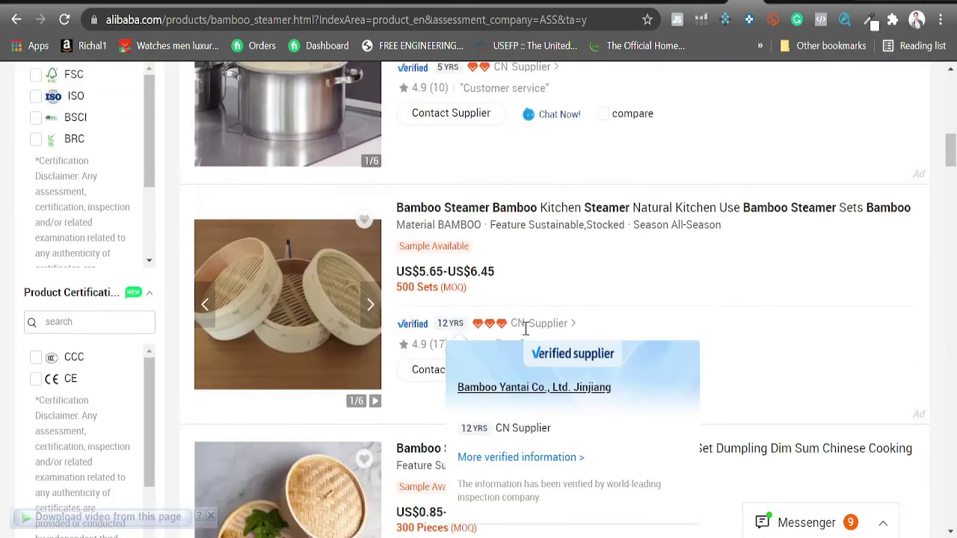
pyautogui.scroll(-8, 577, 324)
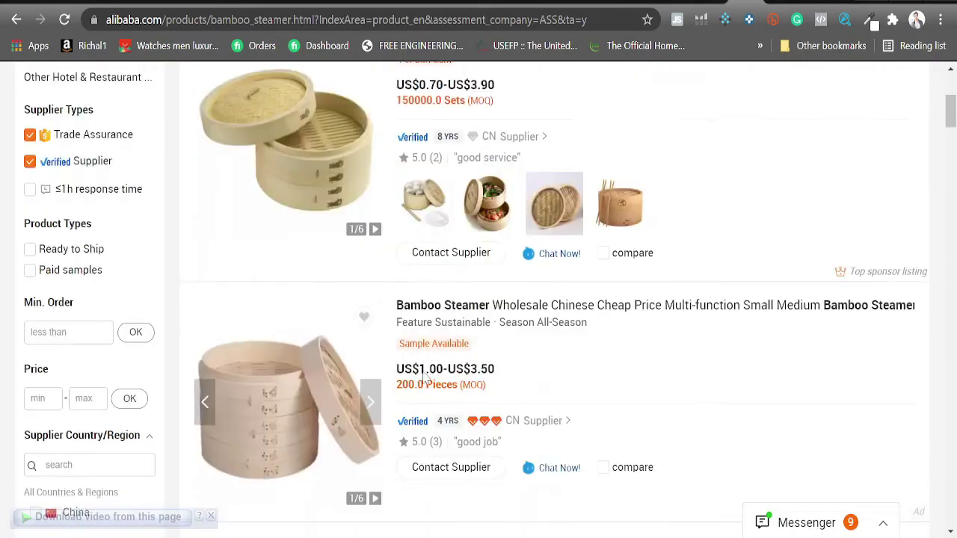